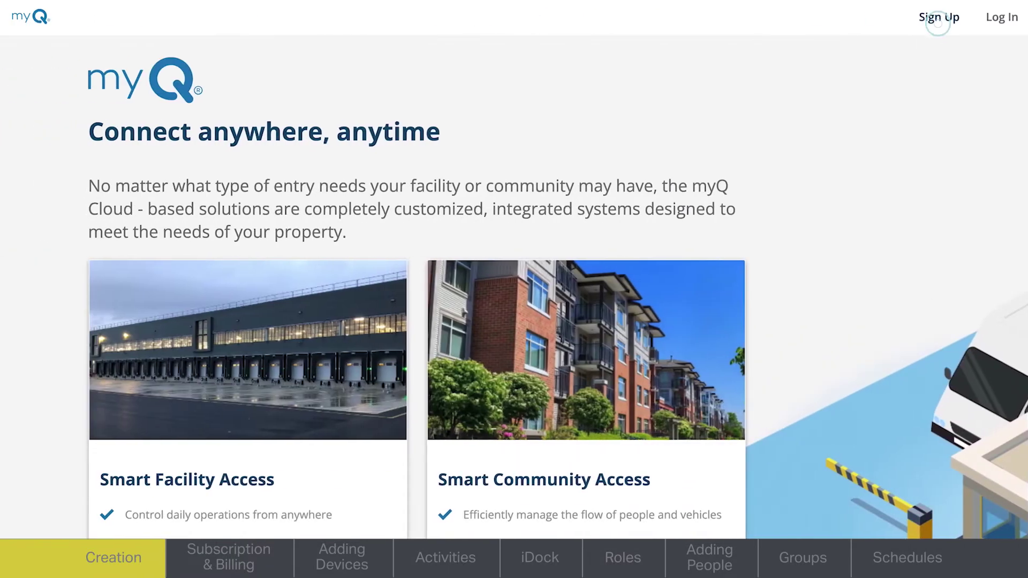
Sign in with the saved account details and begin adding a new facility
left_click(938, 24)
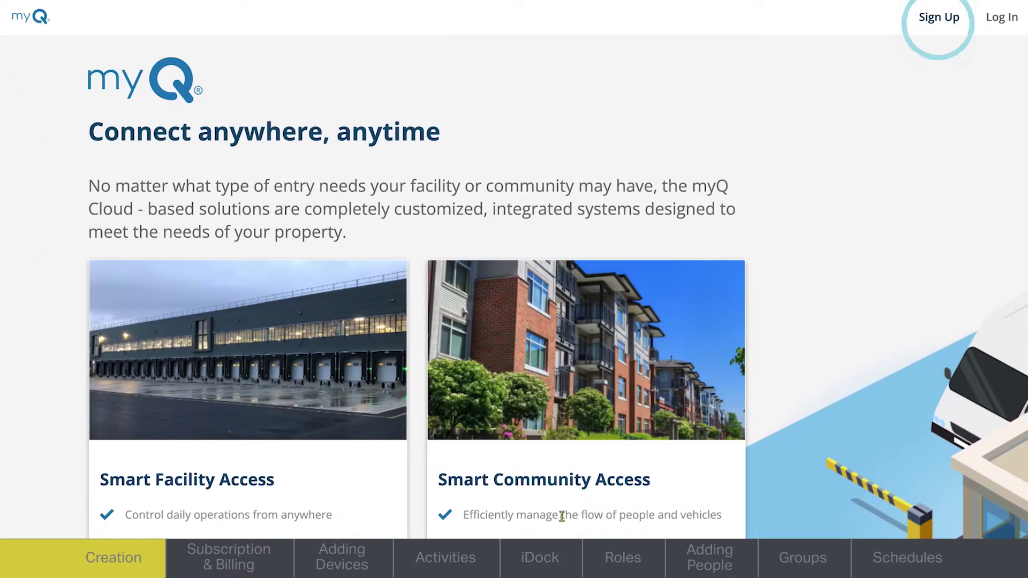
left_click(1002, 24)
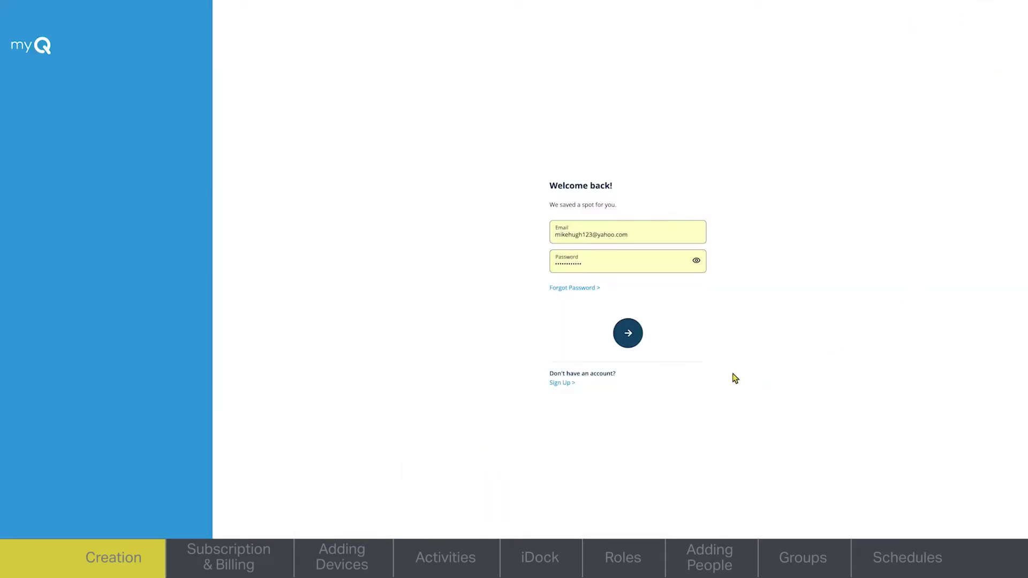
left_click(638, 336)
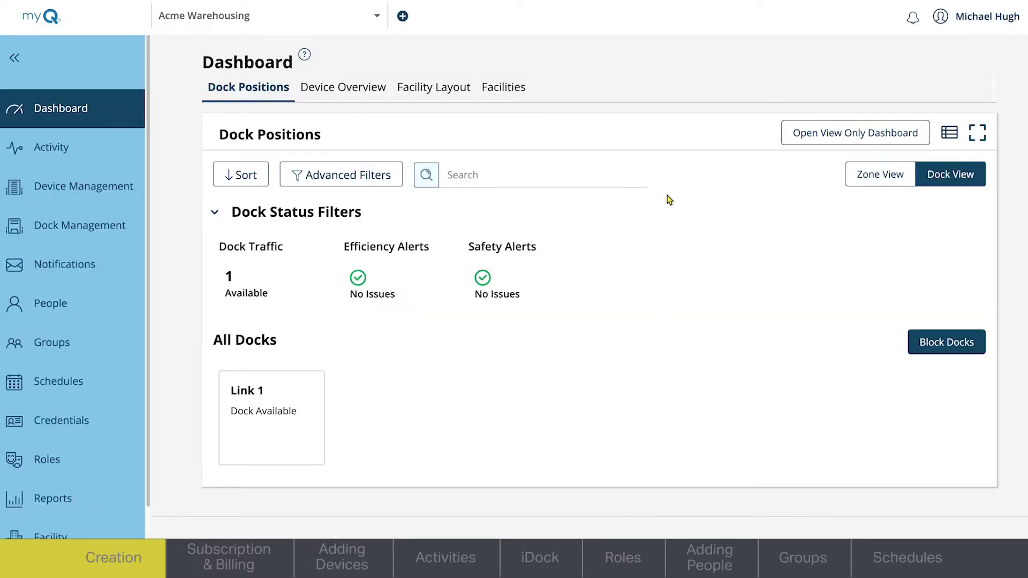
left_click(402, 16)
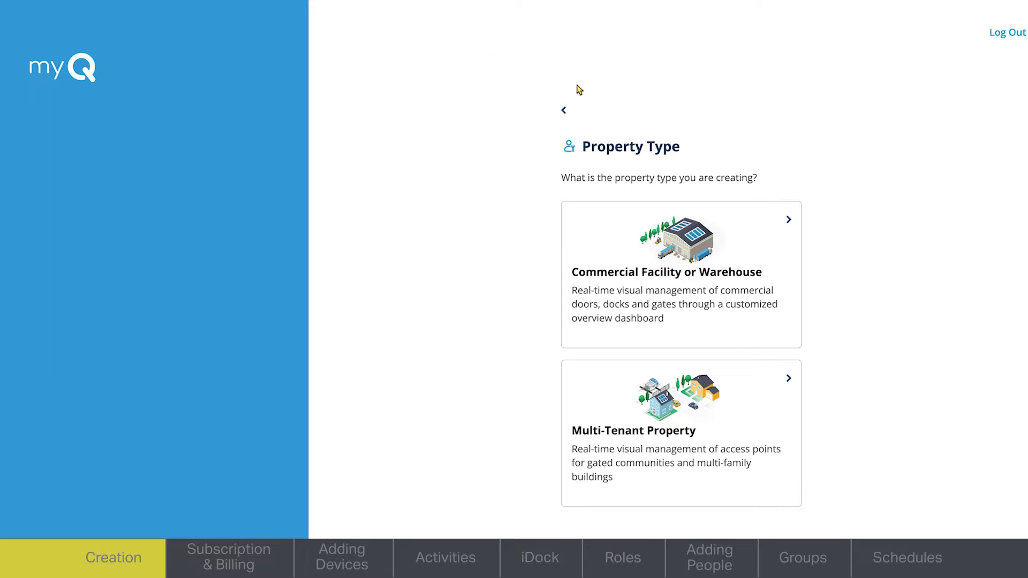
Choose Commercial Facility or Warehouse as the property type and name it 'Acme Warehousing'
left_click(680, 268)
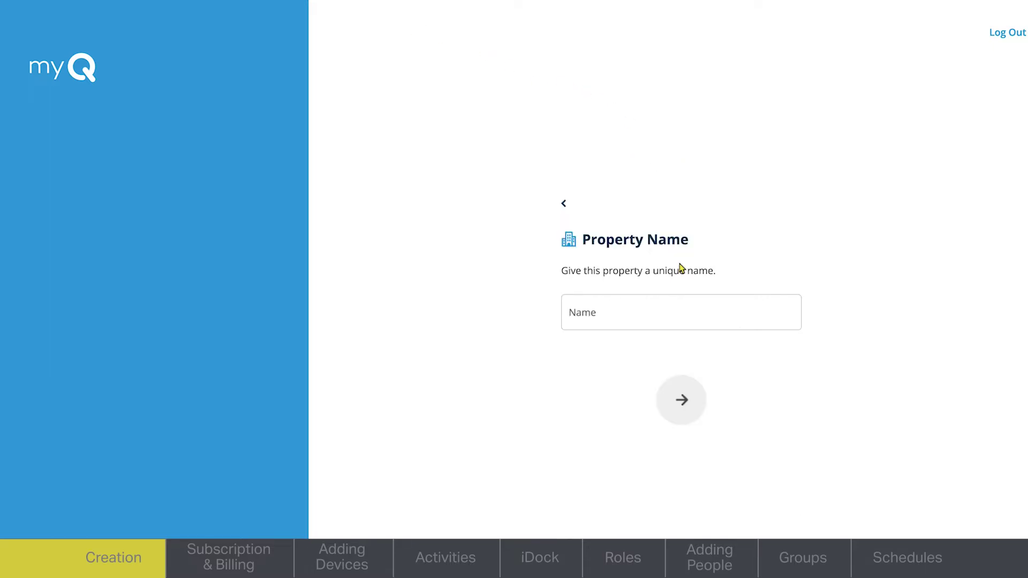
left_click(672, 317)
type("Acme")
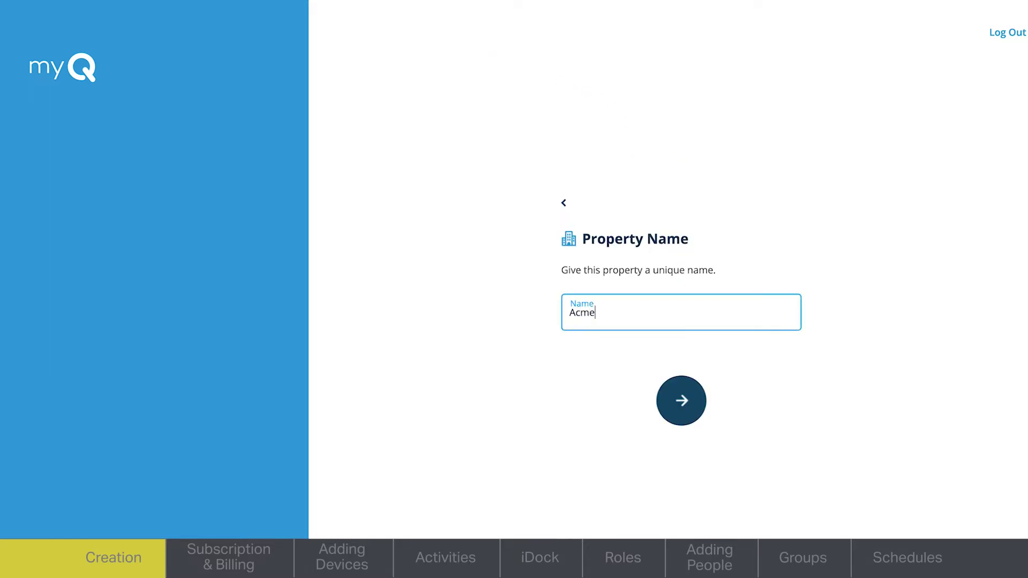
type(" Warehousing")
Enter the location 123 Community Way, Anytown, IL 12345 with (GMT -06:00) Central Time
left_click(690, 413)
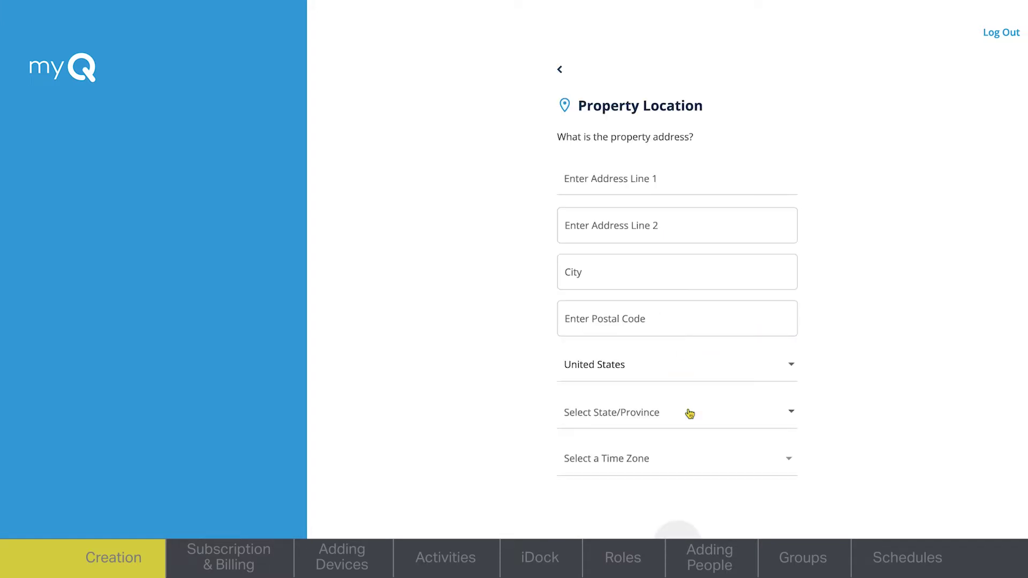
left_click(671, 184)
type("123 Community Way")
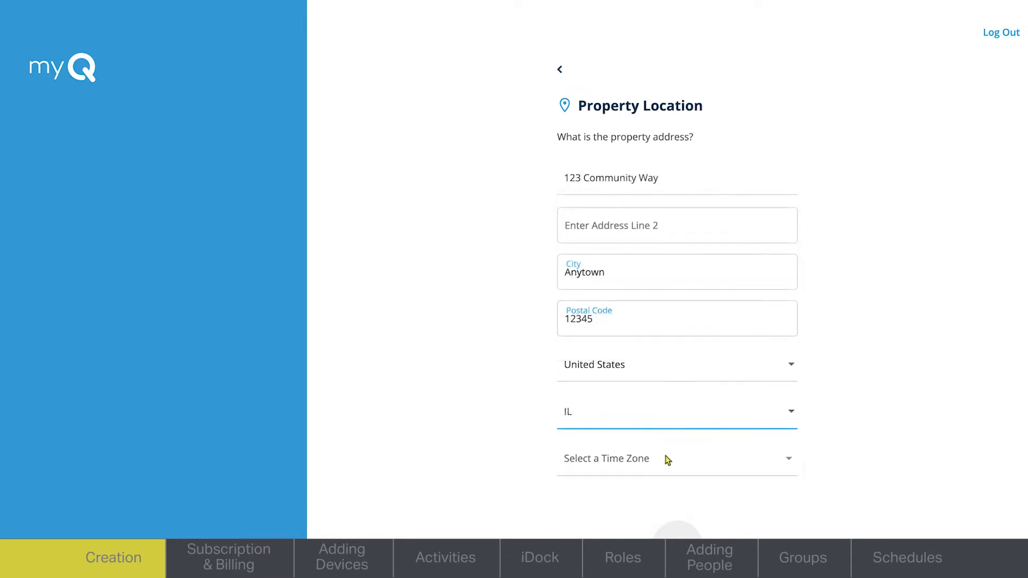
left_click(665, 456)
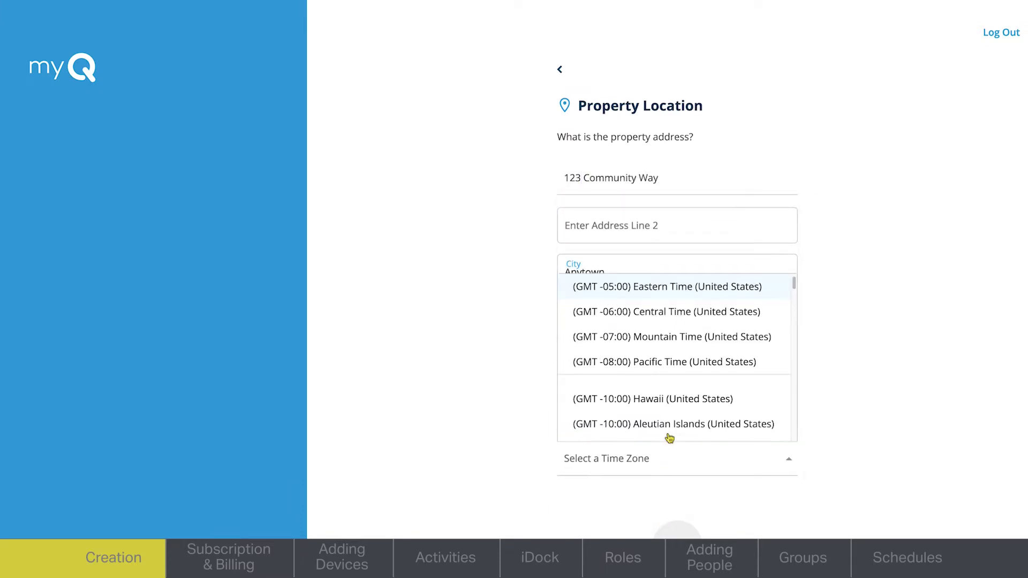
left_click(685, 315)
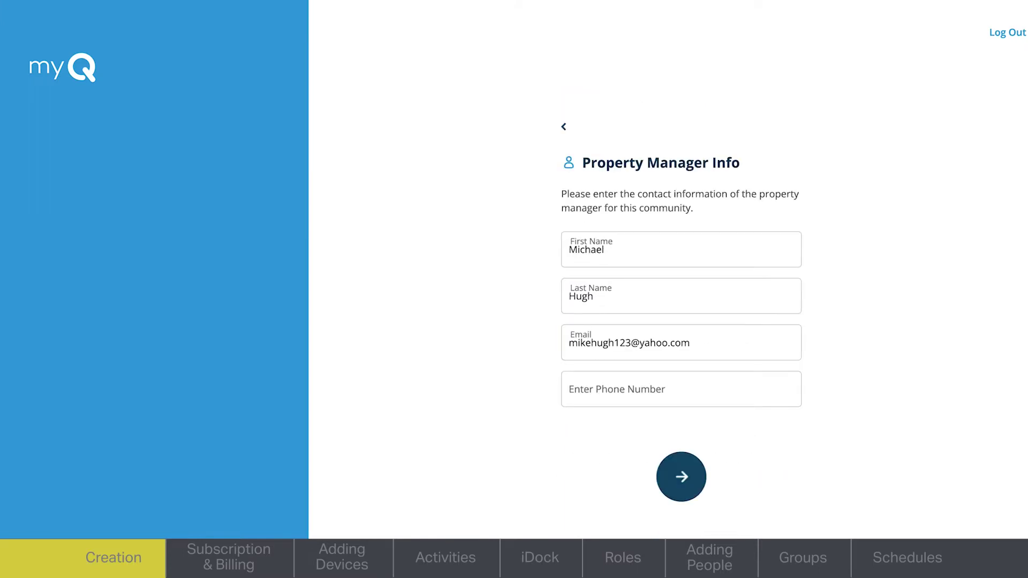
Enter the property manager's phone number and create the Acme Warehousing facility
left_click(746, 392)
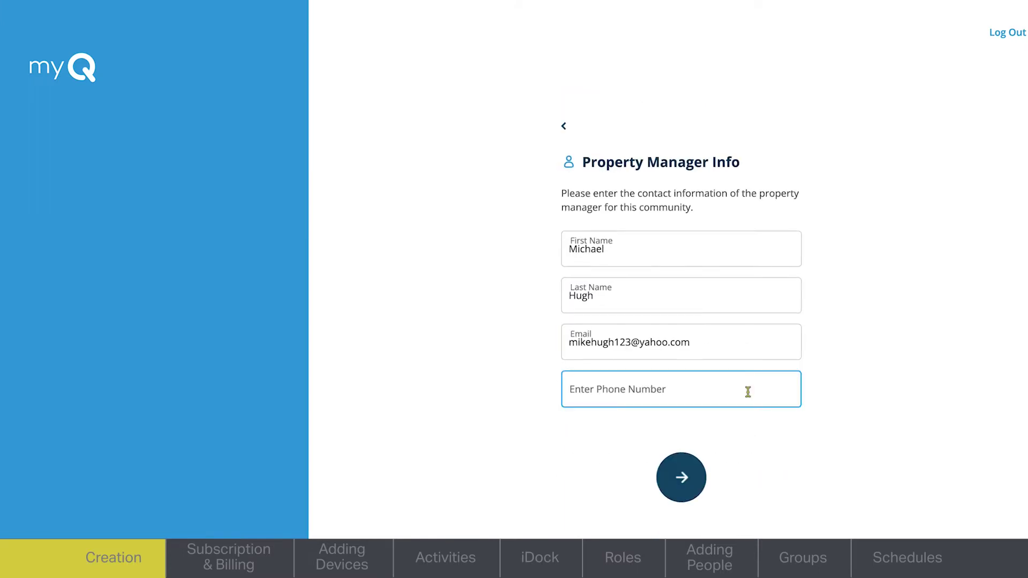
type("555) 123-4")
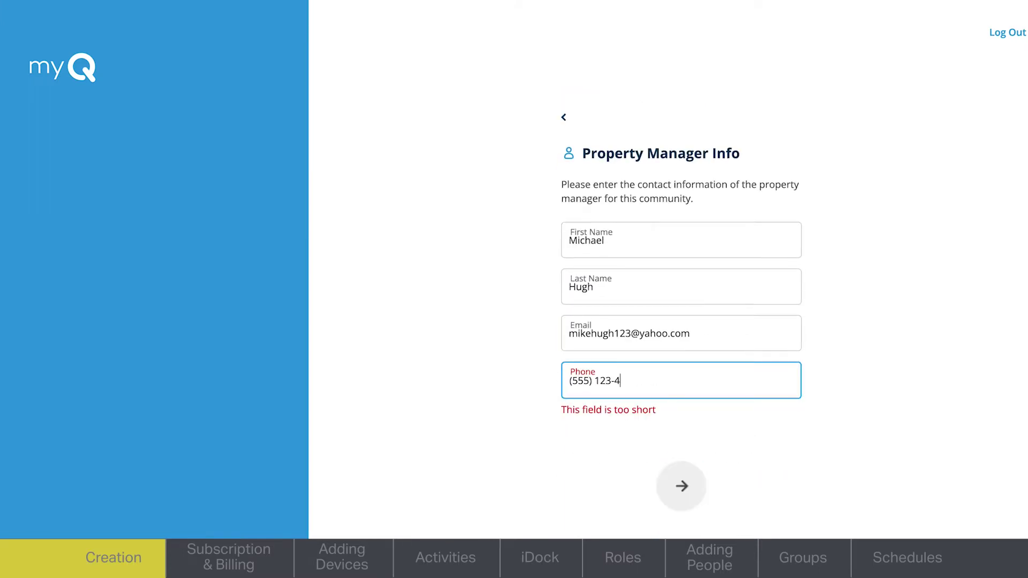
type("567")
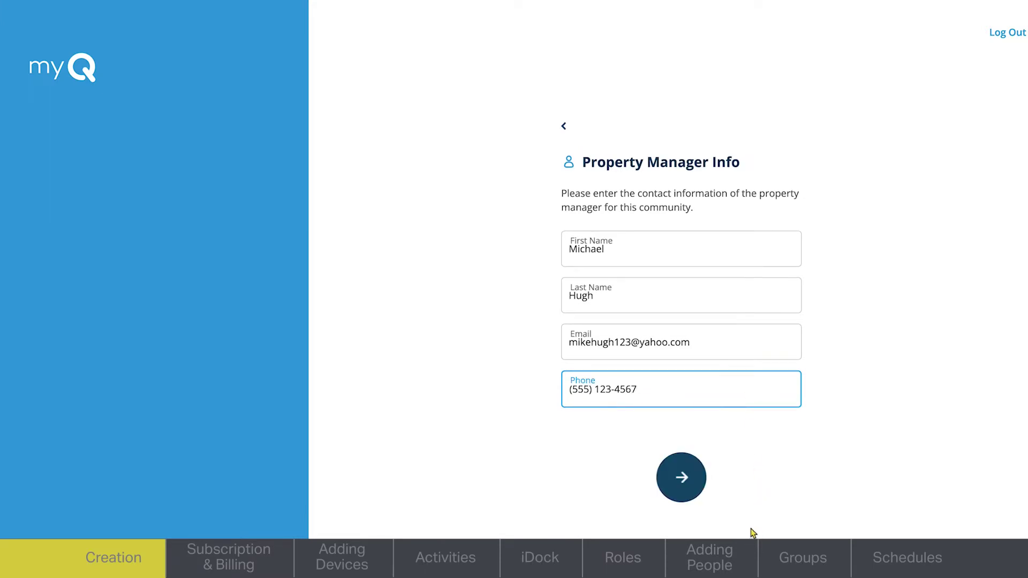
left_click(684, 488)
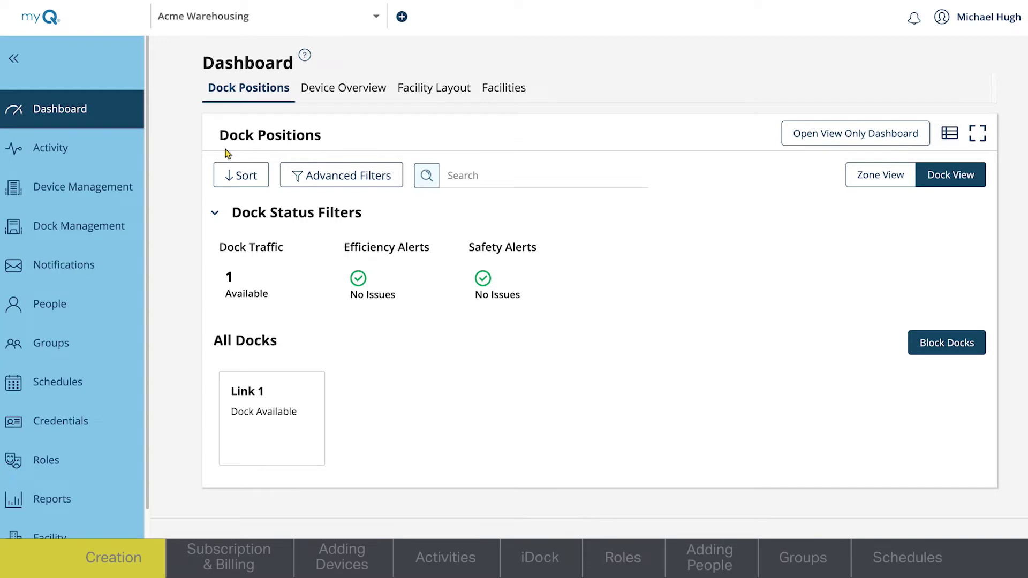
Browse the Device Overview, Facility Layout and Facilities views, then return to Dock Positions
left_click(363, 95)
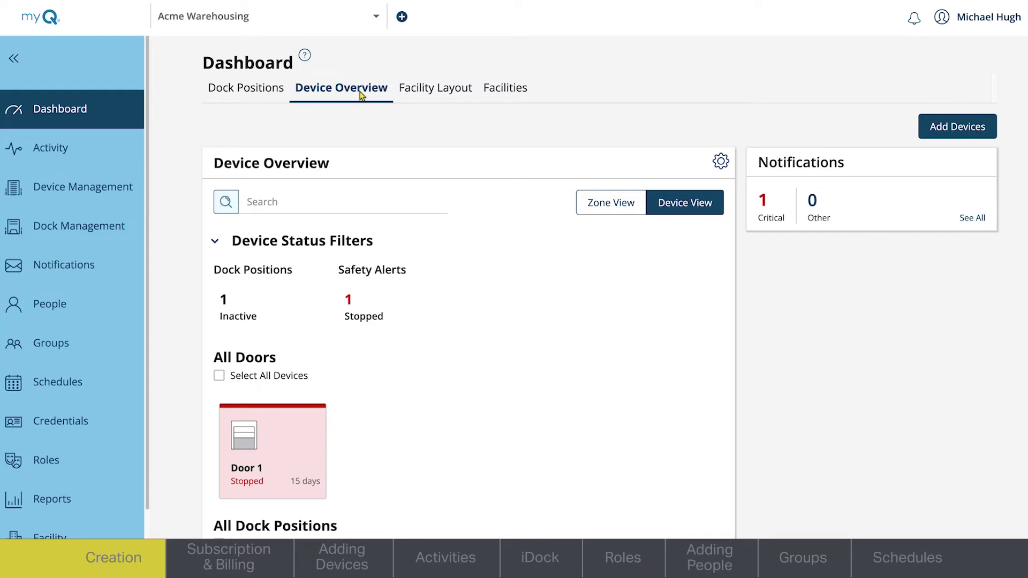
left_click(449, 99)
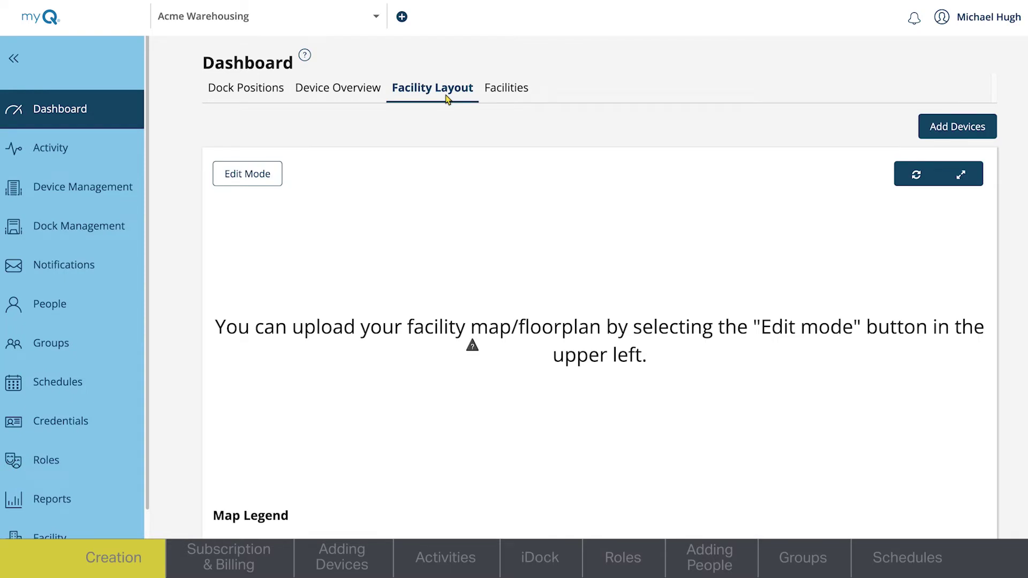
left_click(517, 98)
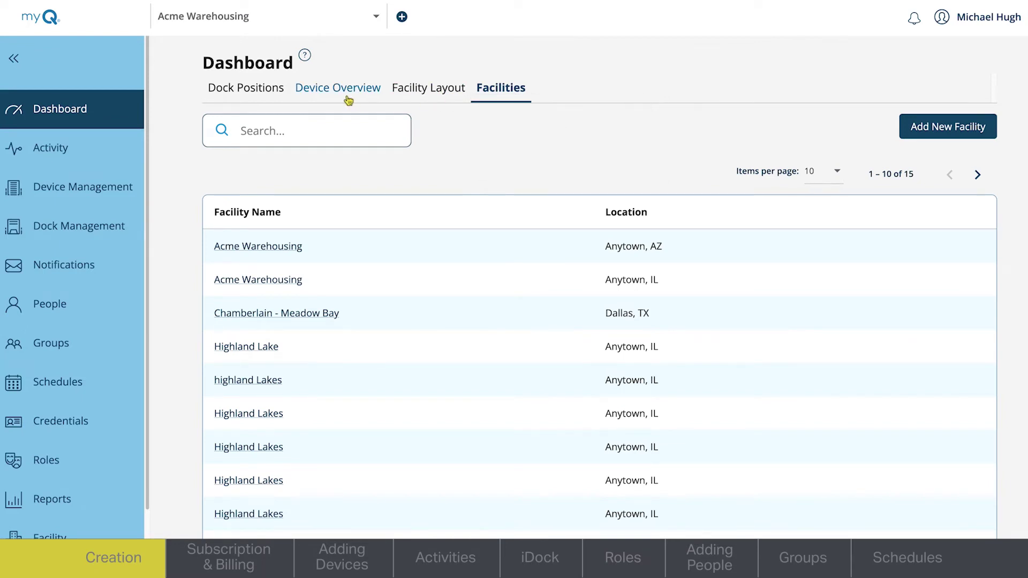
left_click(258, 78)
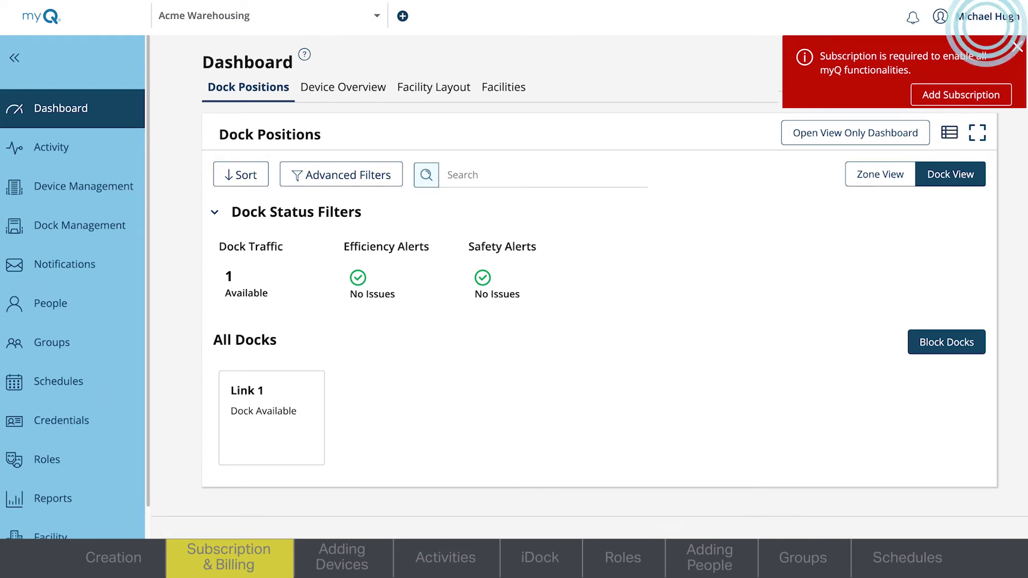
Go to Billing from the account menu and scroll through the Smart Facility plans and add-ons
left_click(988, 17)
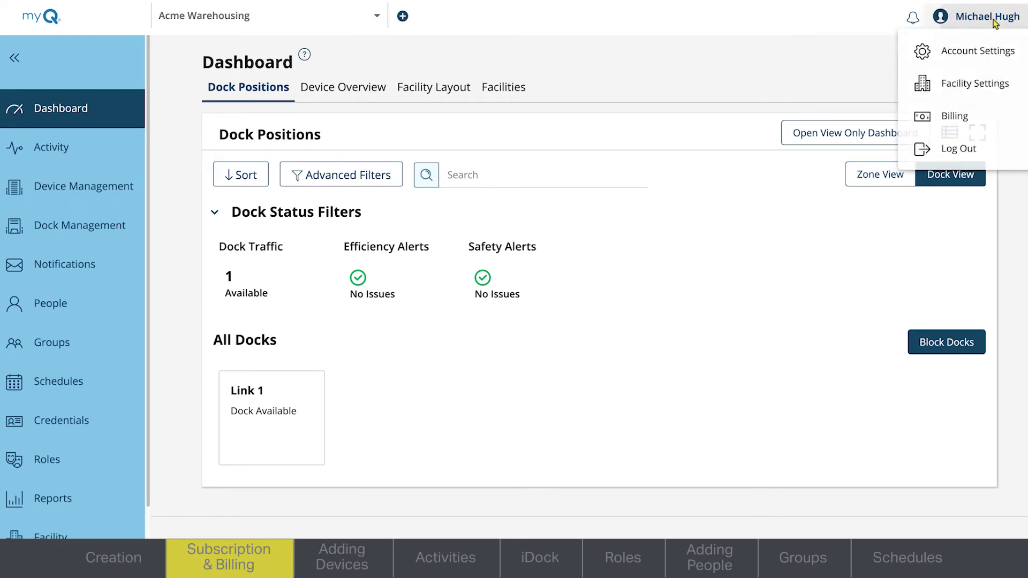
left_click(984, 122)
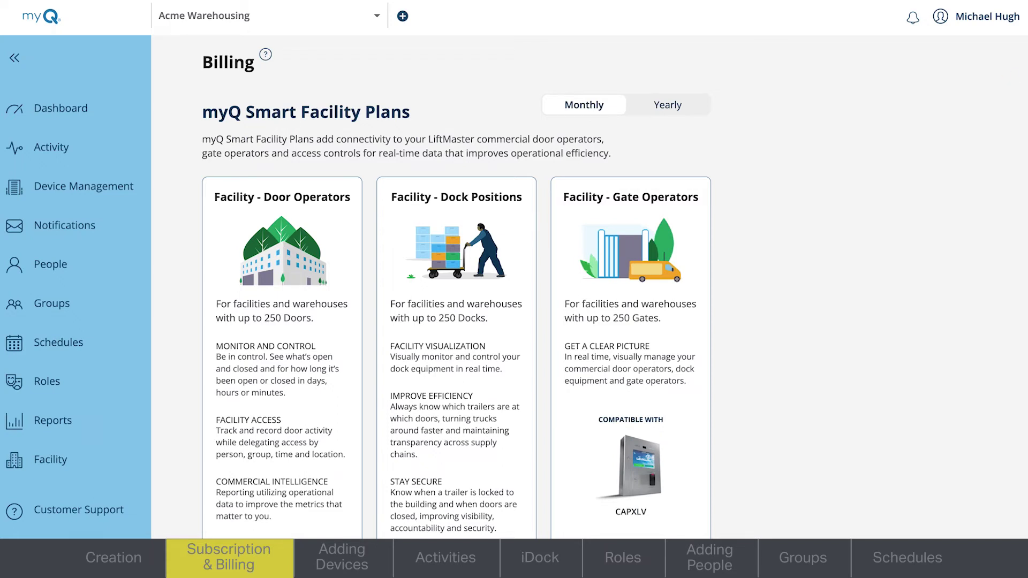
scroll(457, 286, "down", 3)
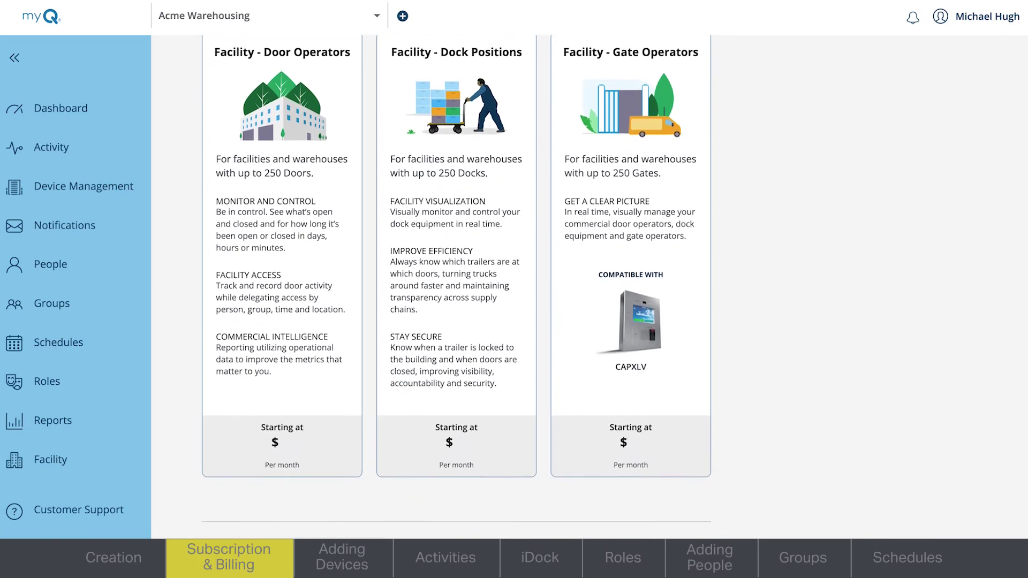
scroll(456, 286, "down", 3)
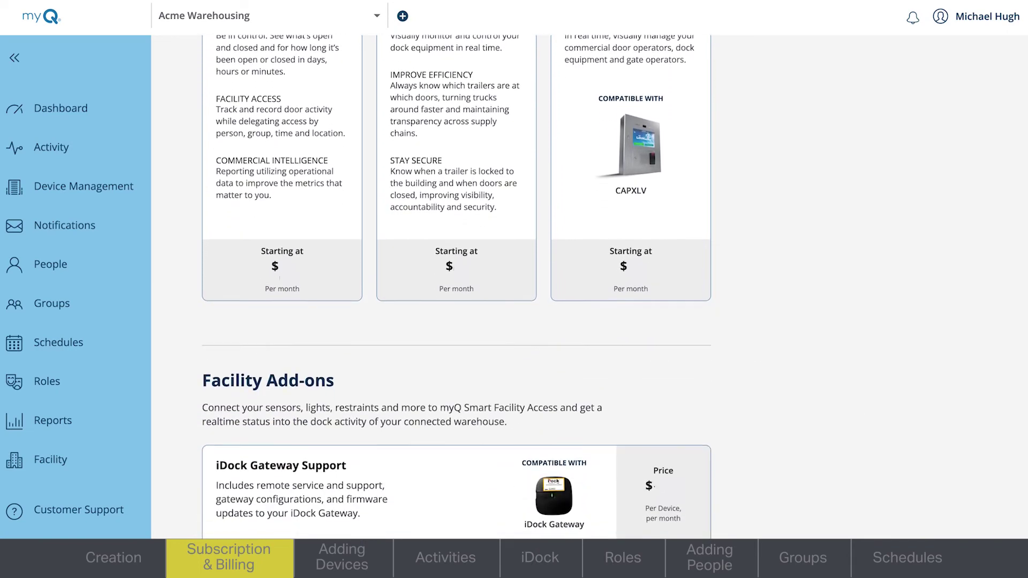
scroll(457, 286, "down", 4)
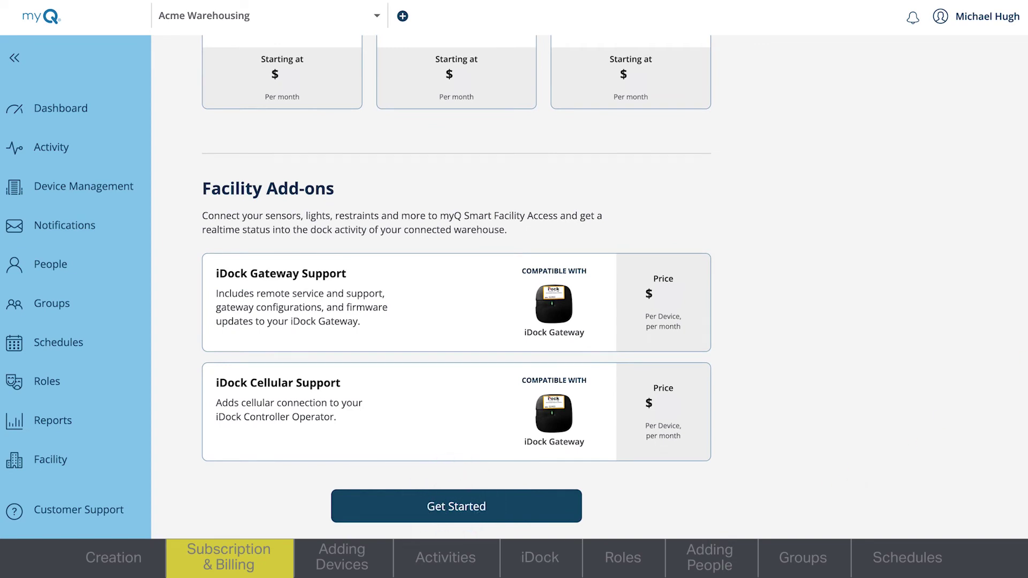
Add one Commercial Door Operator in Add Devices and continue to billing
left_click(447, 512)
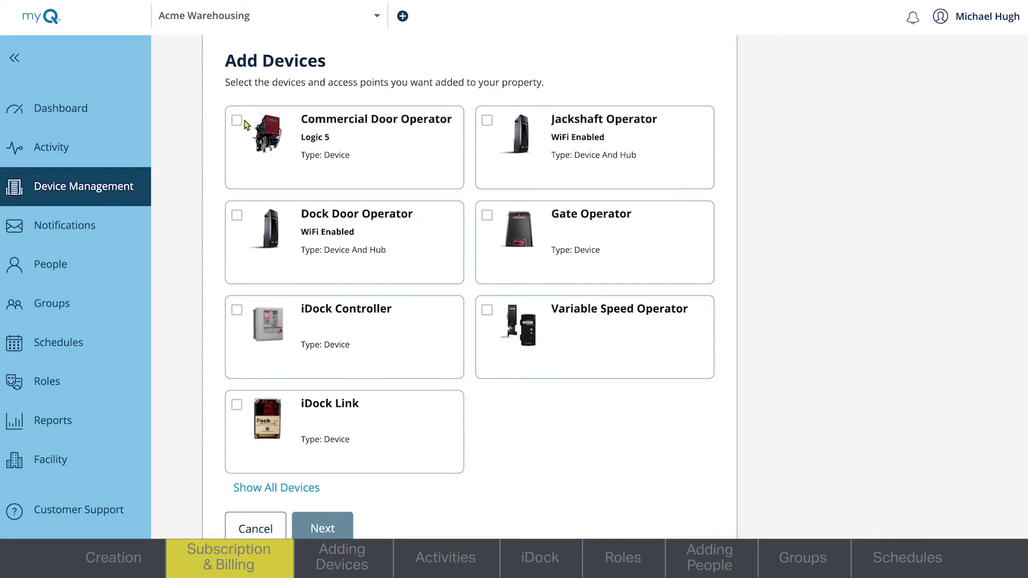
left_click(239, 122)
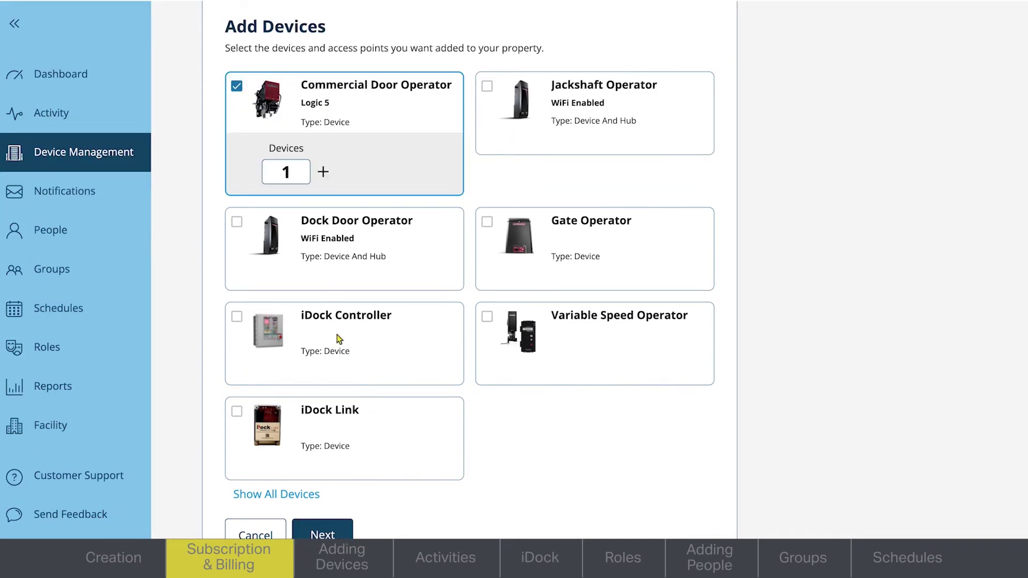
left_click(339, 531)
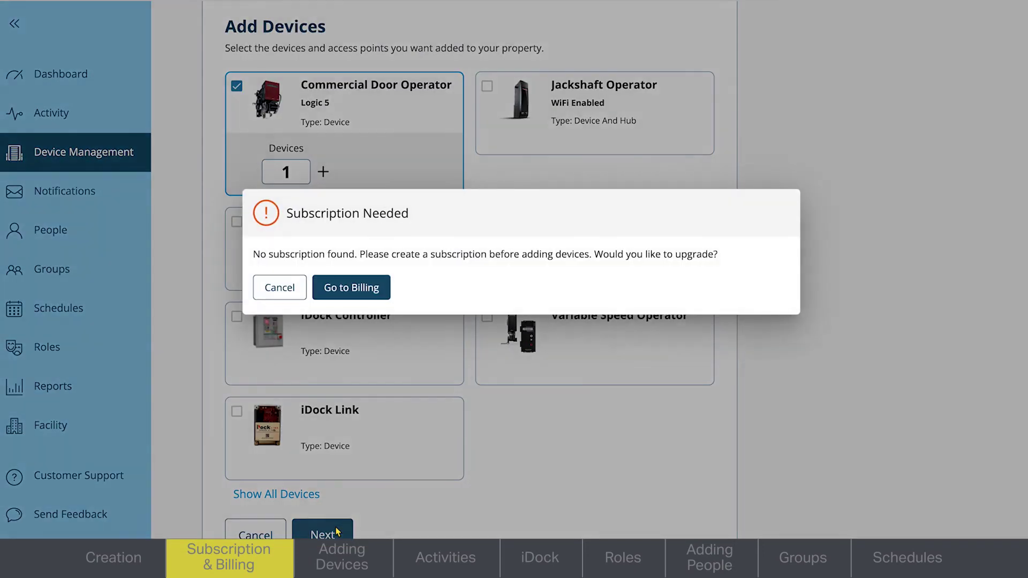
left_click(373, 287)
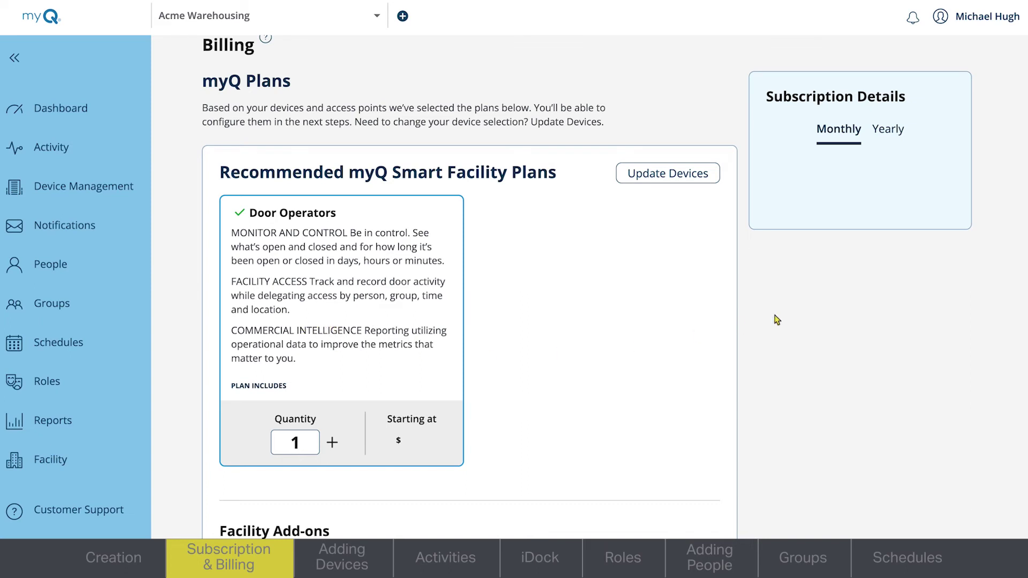
Scroll past the Facility Add-ons and check out the recommended Door Operators plan
scroll(586, 287, "down", 3)
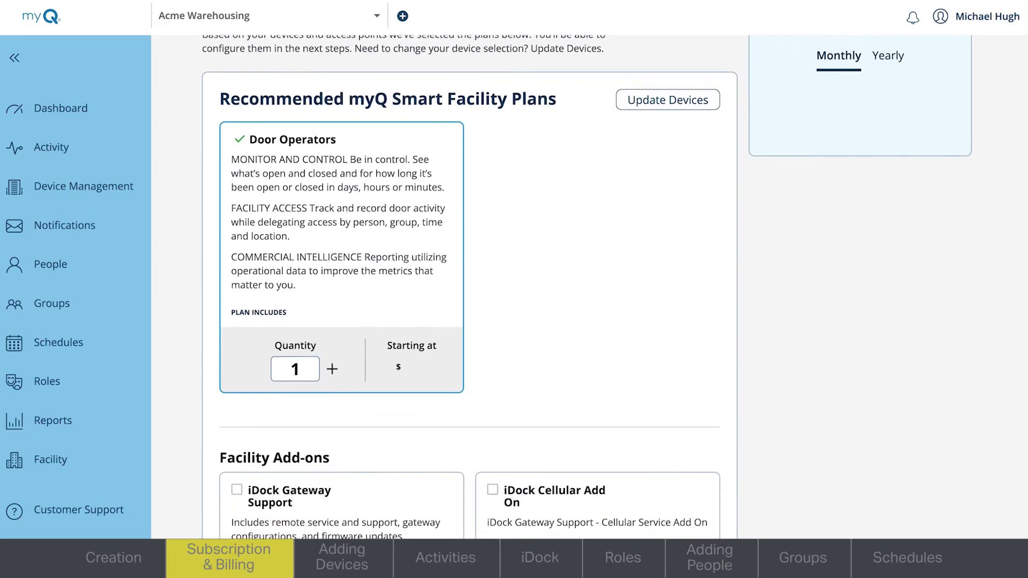
scroll(587, 286, "down", 2)
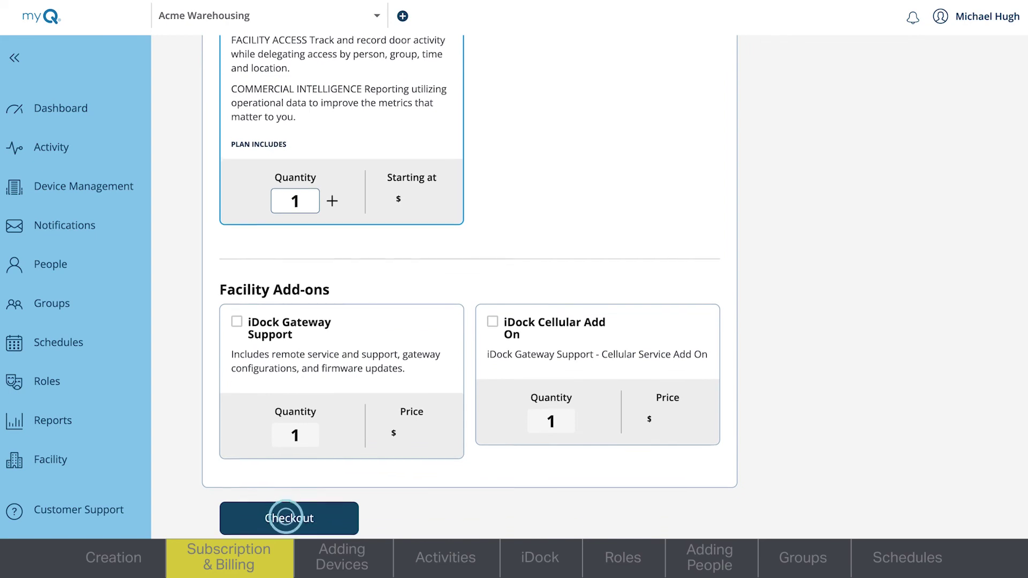
left_click(341, 530)
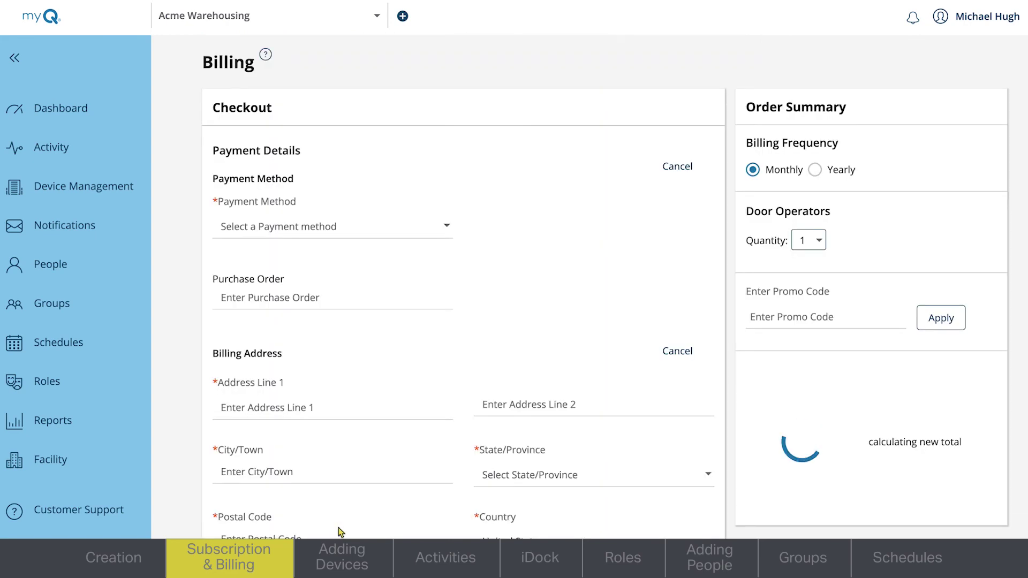
Pay by credit card, fill in the card details and billing postal code 12345, and activate
left_click(446, 229)
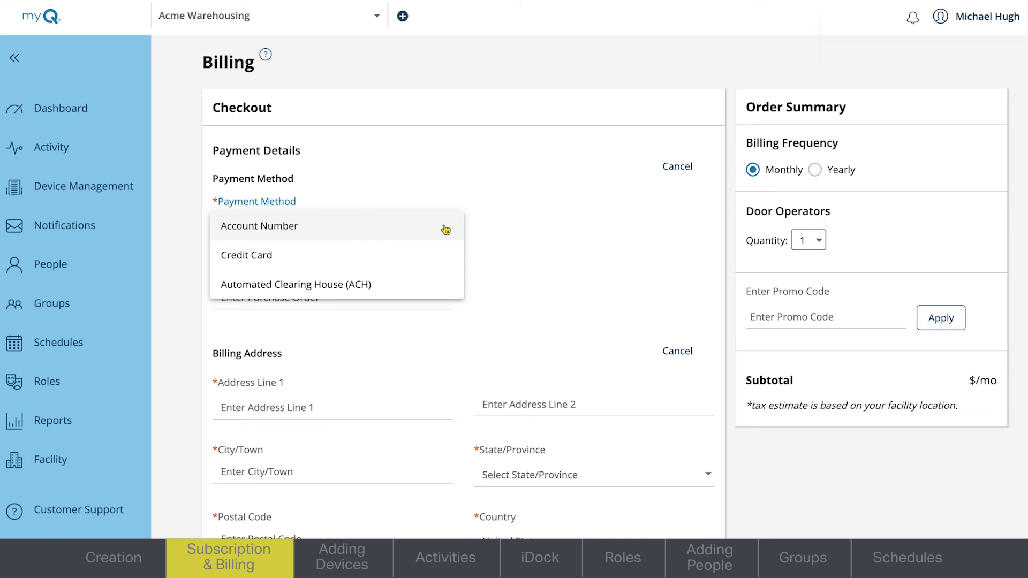
left_click(385, 266)
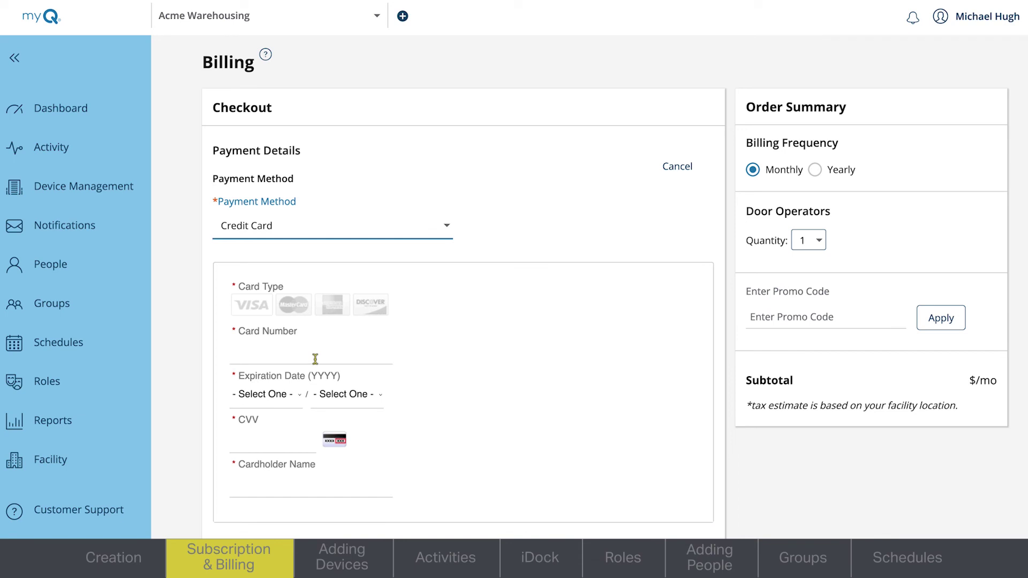
left_click(258, 361)
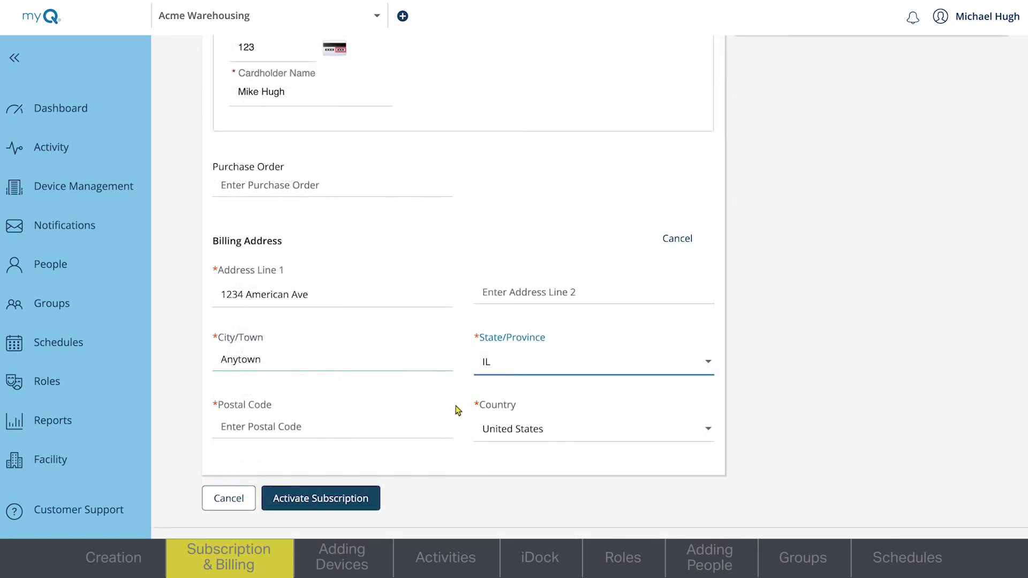
left_click(415, 435)
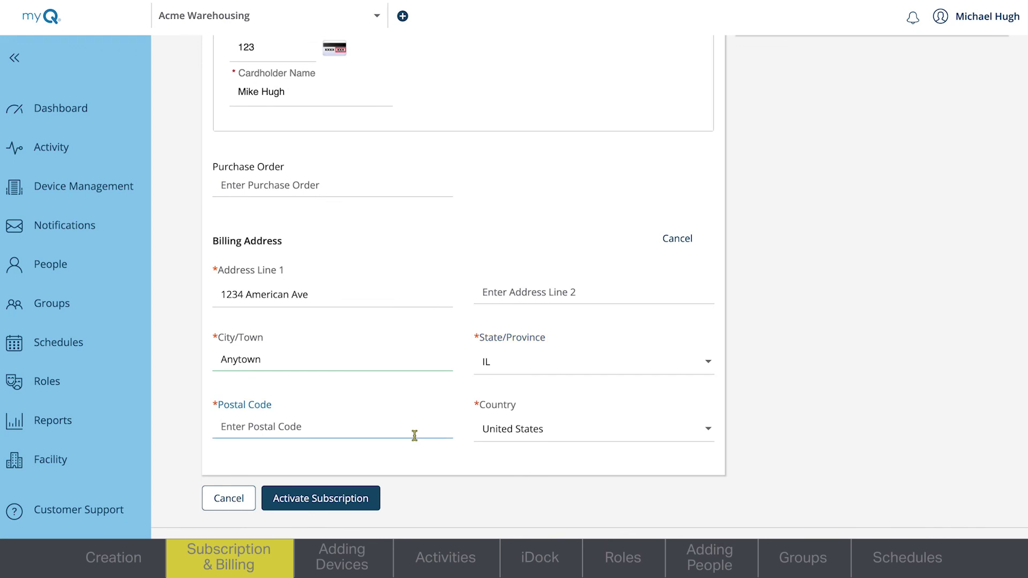
type("12345")
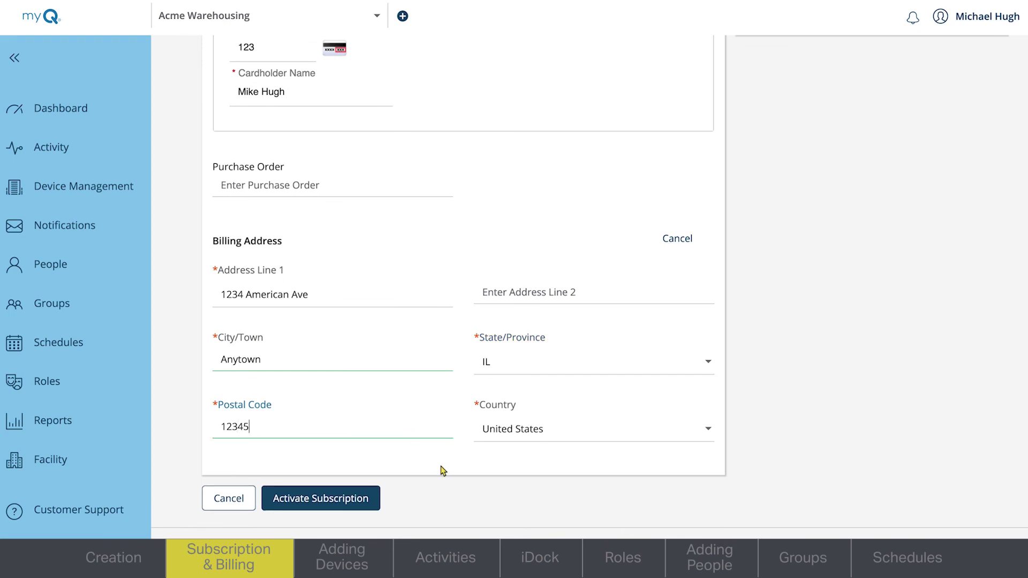
left_click(366, 506)
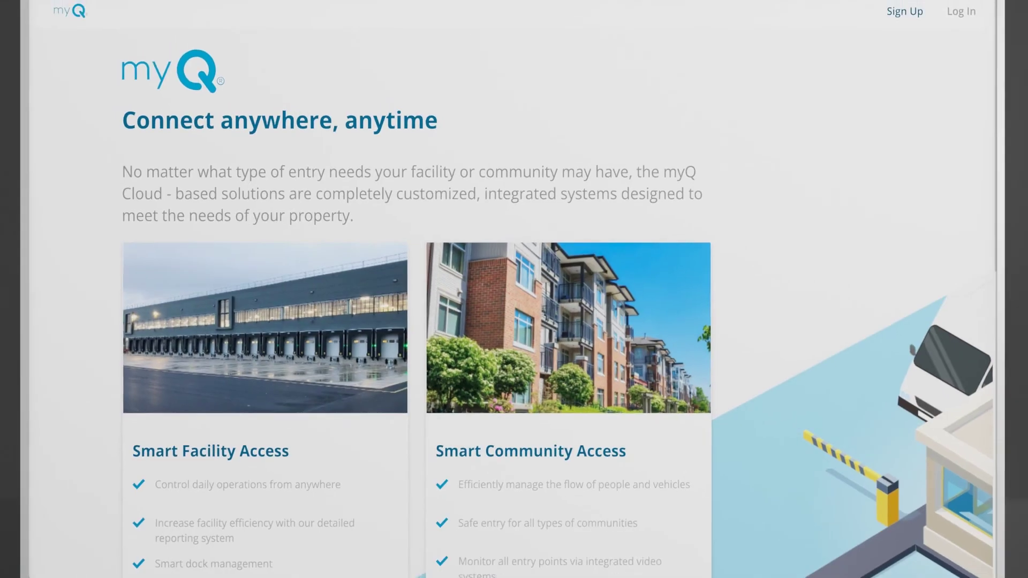